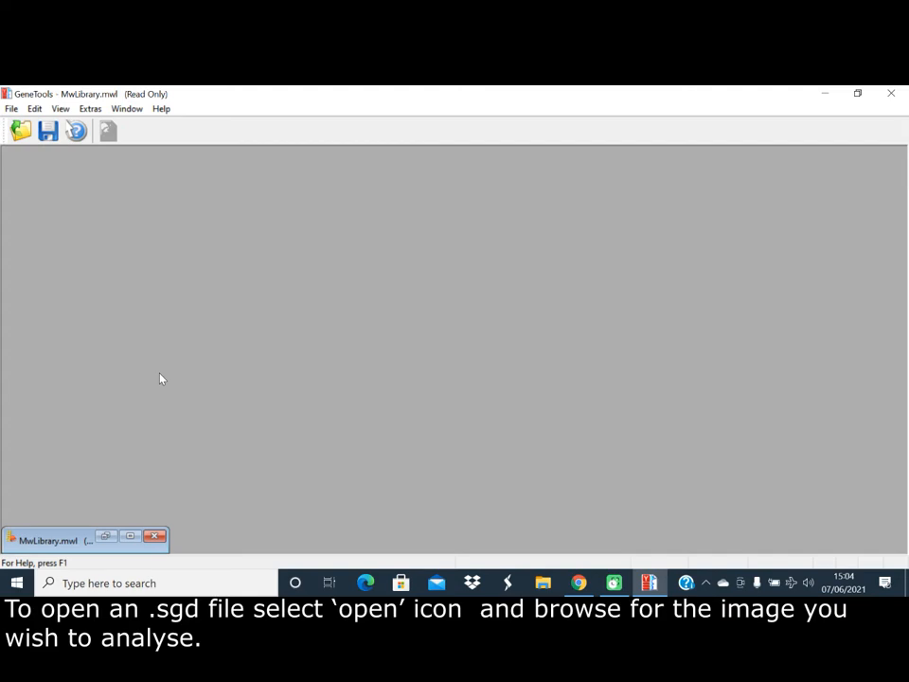
{"action": "left_click", "coordinate": [21, 133]}
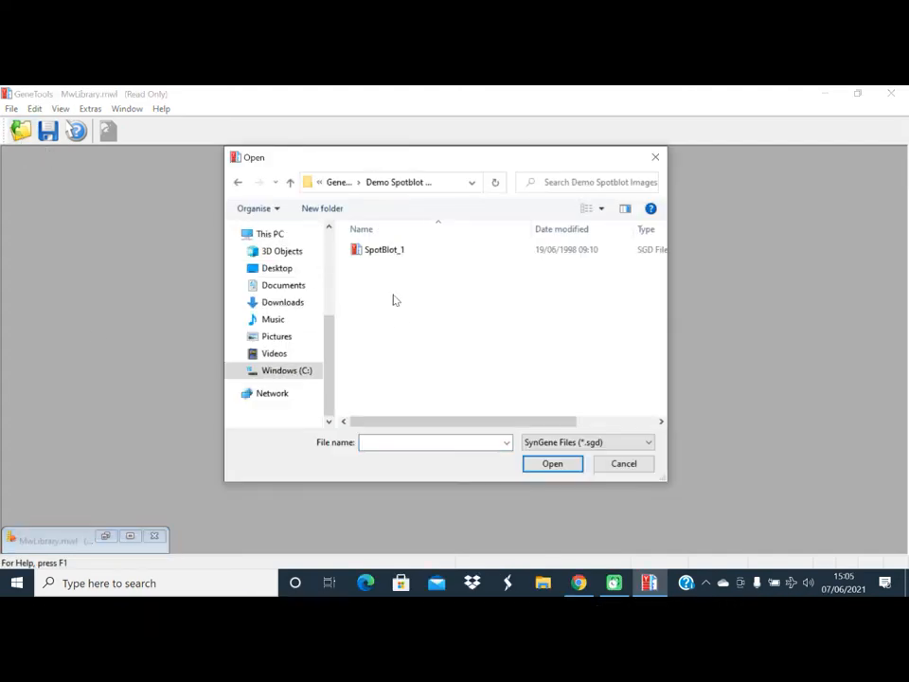
{"action": "left_click", "coordinate": [391, 254]}
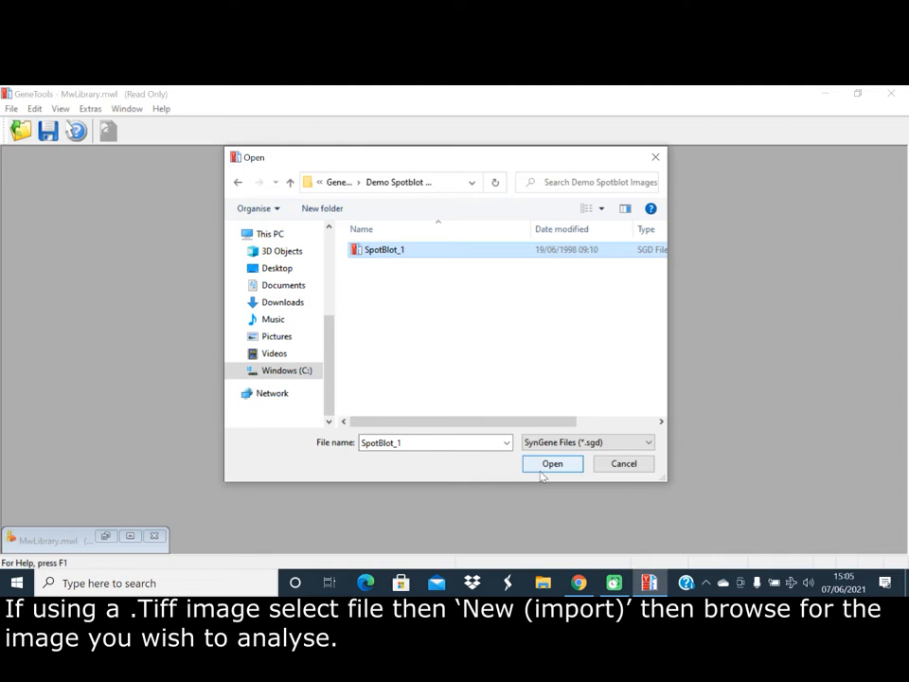
{"action": "left_click", "coordinate": [632, 468]}
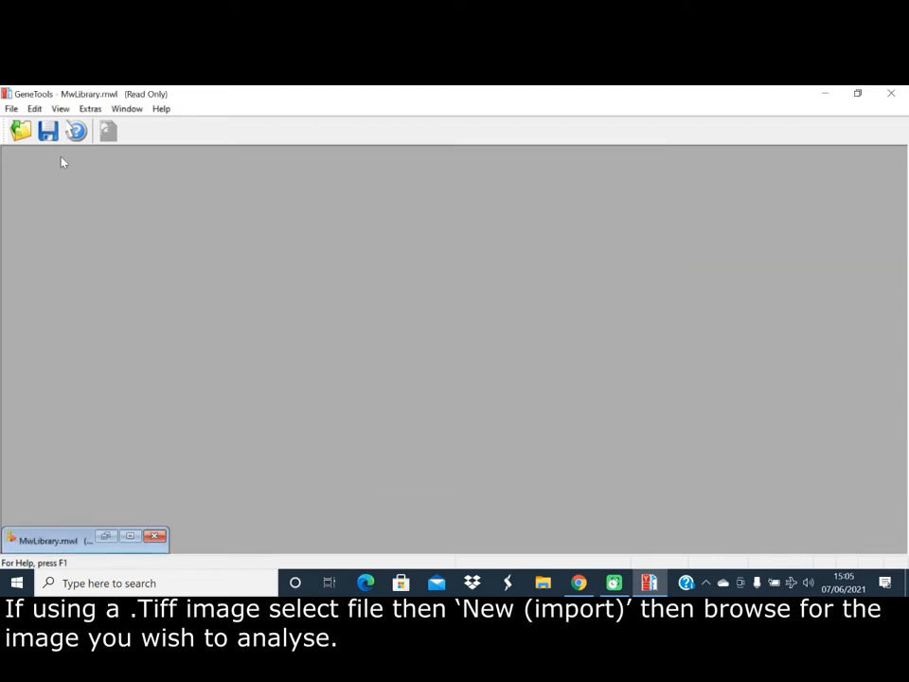
Import the spot blot image with analysis type Spot blot and spot type Circle, keeping automatic gridded spot location
{"action": "left_click", "coordinate": [12, 109]}
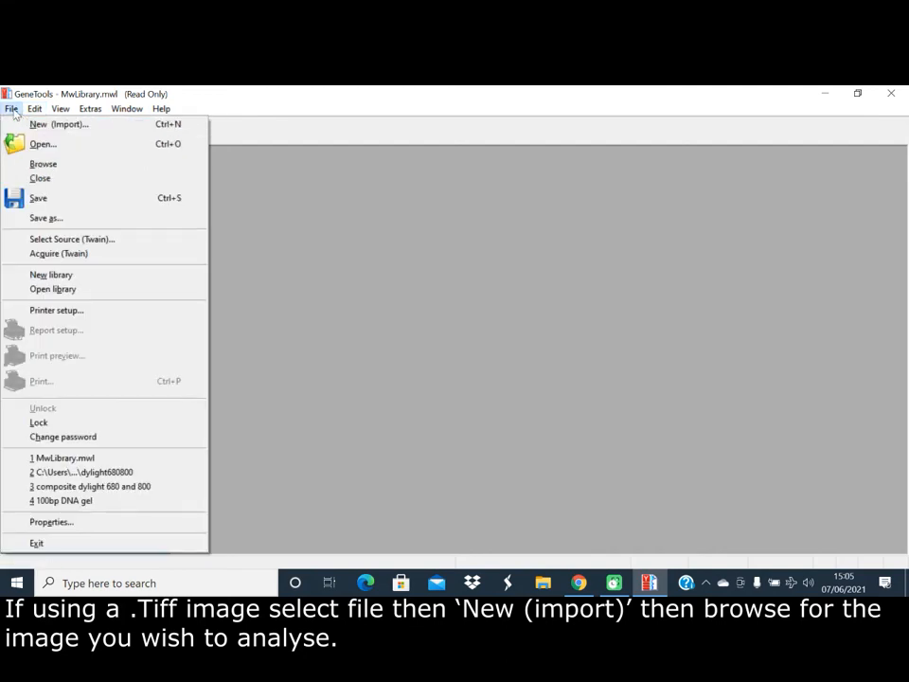
{"action": "left_click", "coordinate": [30, 124]}
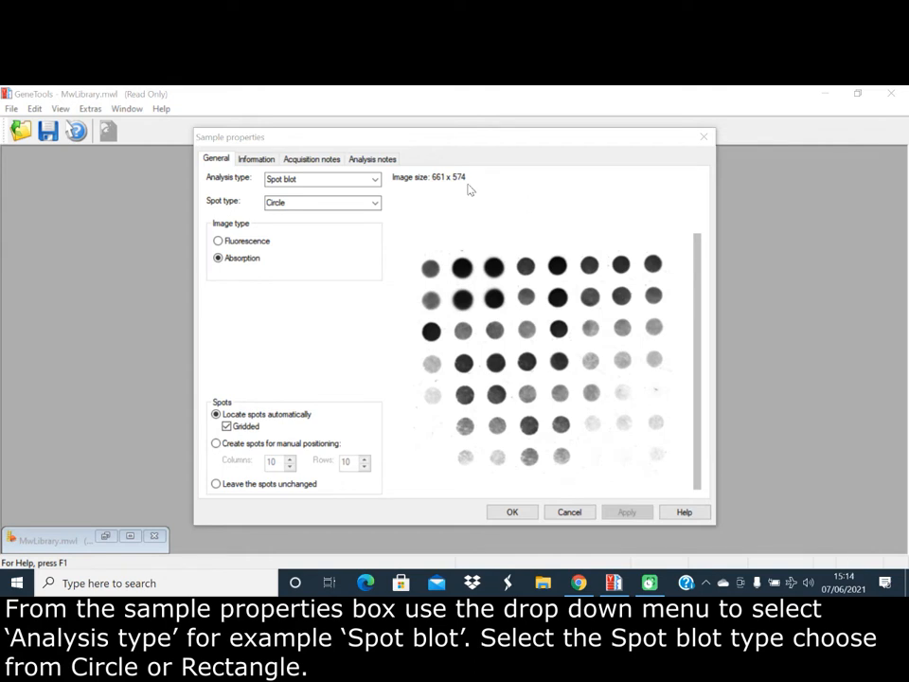
{"action": "left_click", "coordinate": [375, 179]}
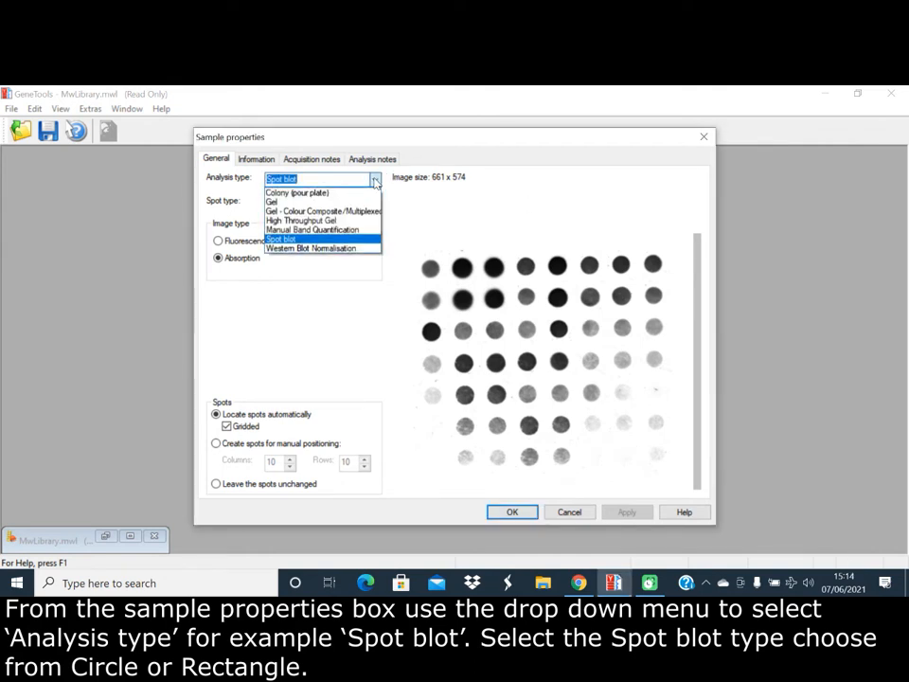
{"action": "left_click", "coordinate": [350, 239]}
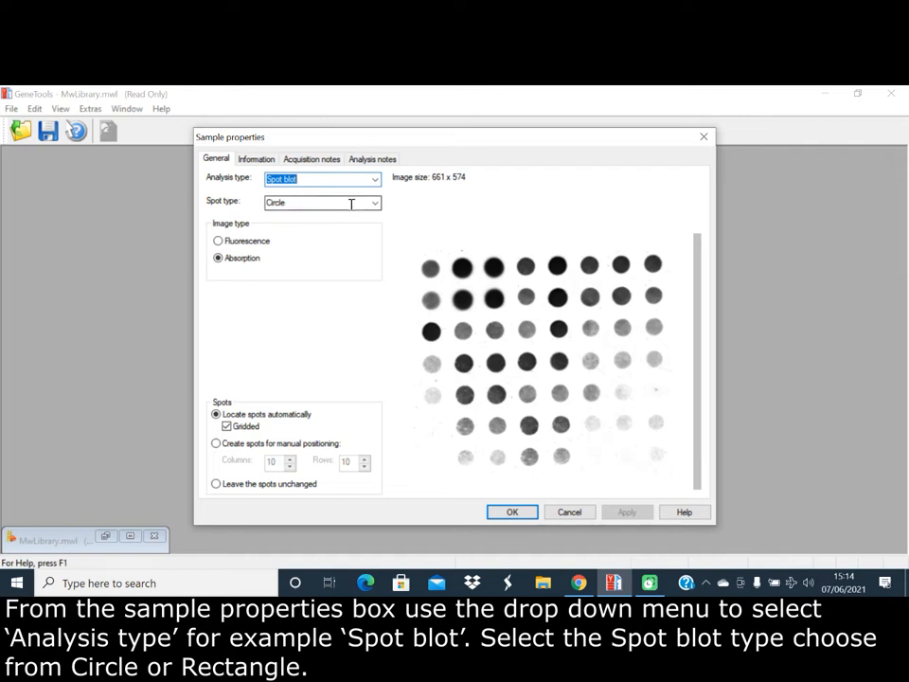
{"action": "left_click", "coordinate": [351, 204]}
{"action": "left_click", "coordinate": [375, 203]}
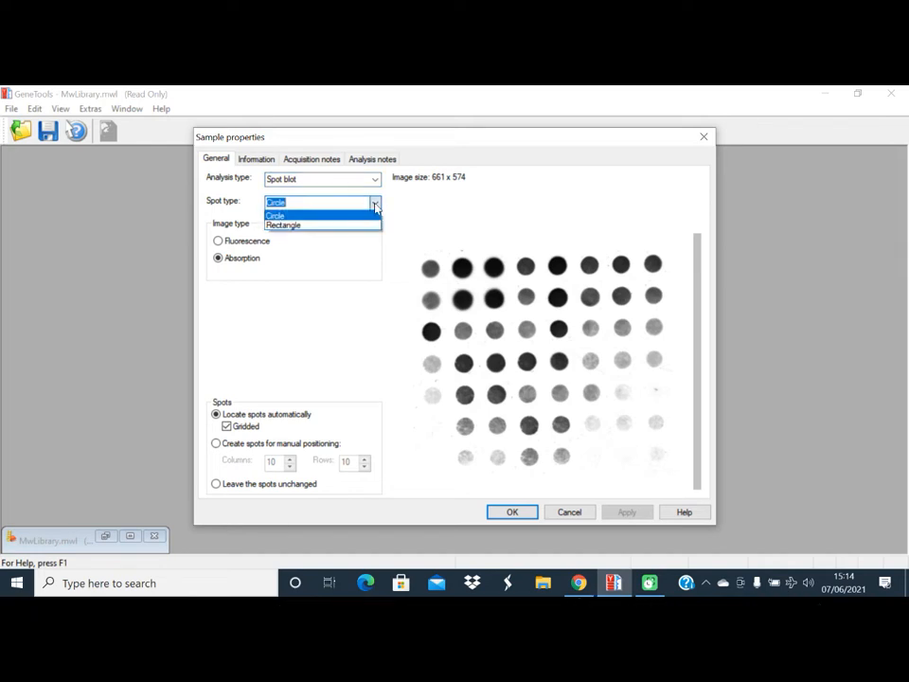
{"action": "left_click", "coordinate": [375, 204]}
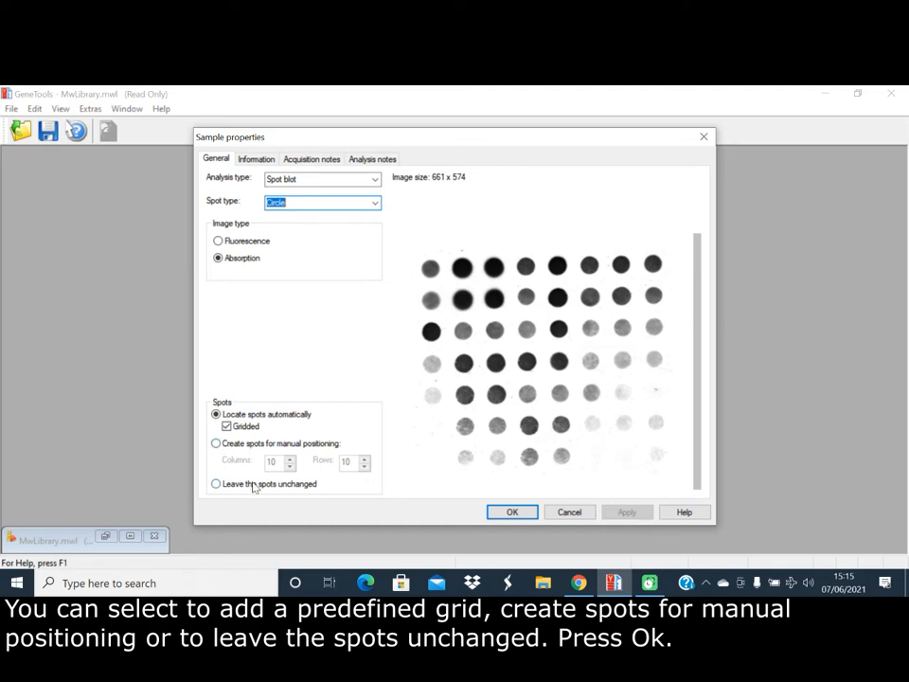
{"action": "left_click", "coordinate": [517, 513]}
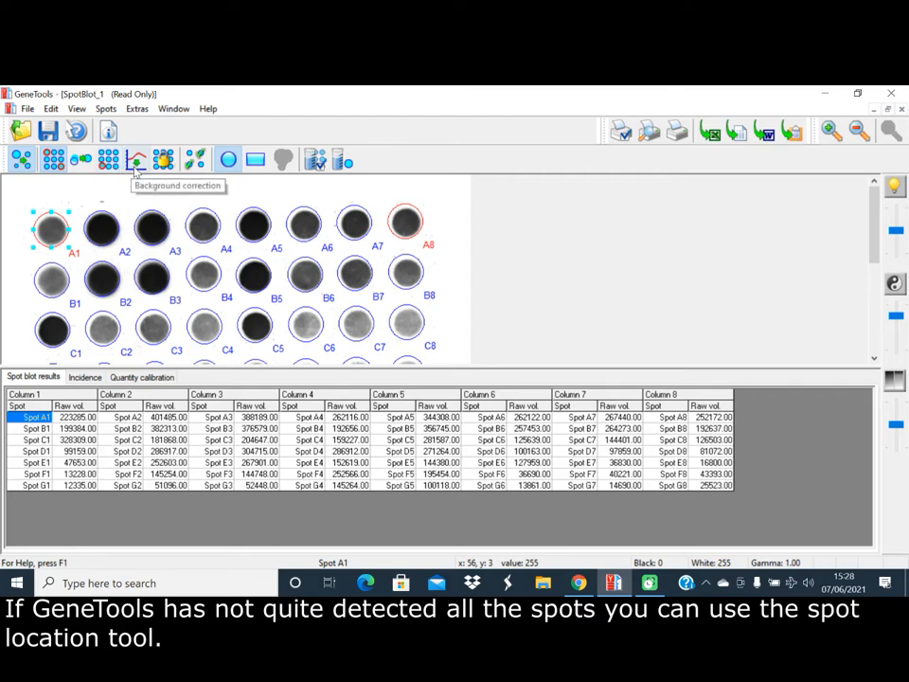
Adjust the spot detection with the Spot Location Tool, setting the upper binary threshold to 226
{"action": "left_click", "coordinate": [89, 165]}
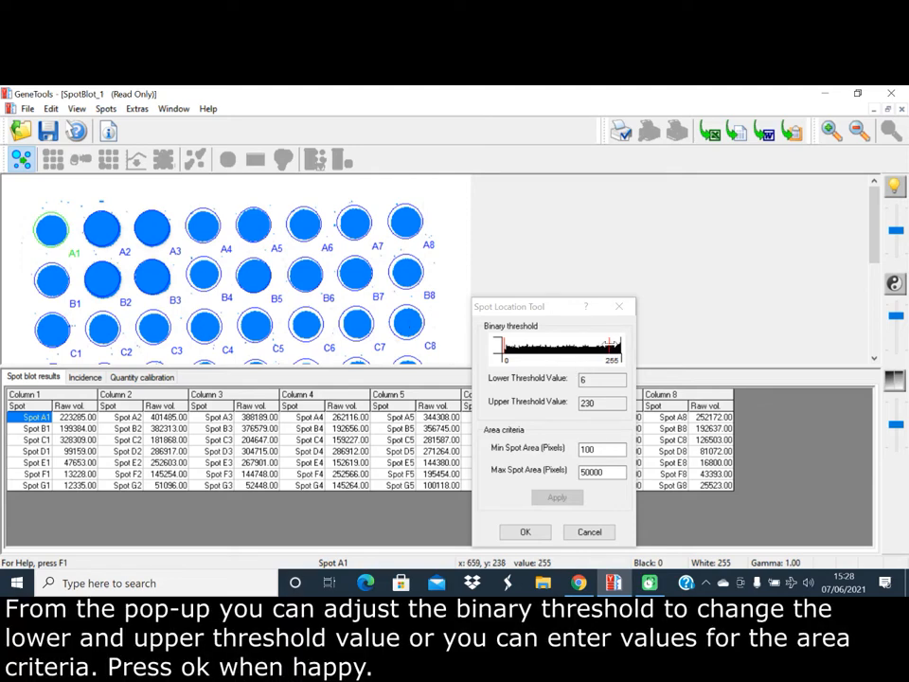
{"action": "left_click", "coordinate": [609, 343]}
{"action": "mouse_move", "coordinate": [609, 344]}
{"action": "left_mouse_down"}
{"action": "mouse_move", "coordinate": [553, 345]}
{"action": "mouse_move", "coordinate": [609, 349]}
{"action": "left_mouse_up"}
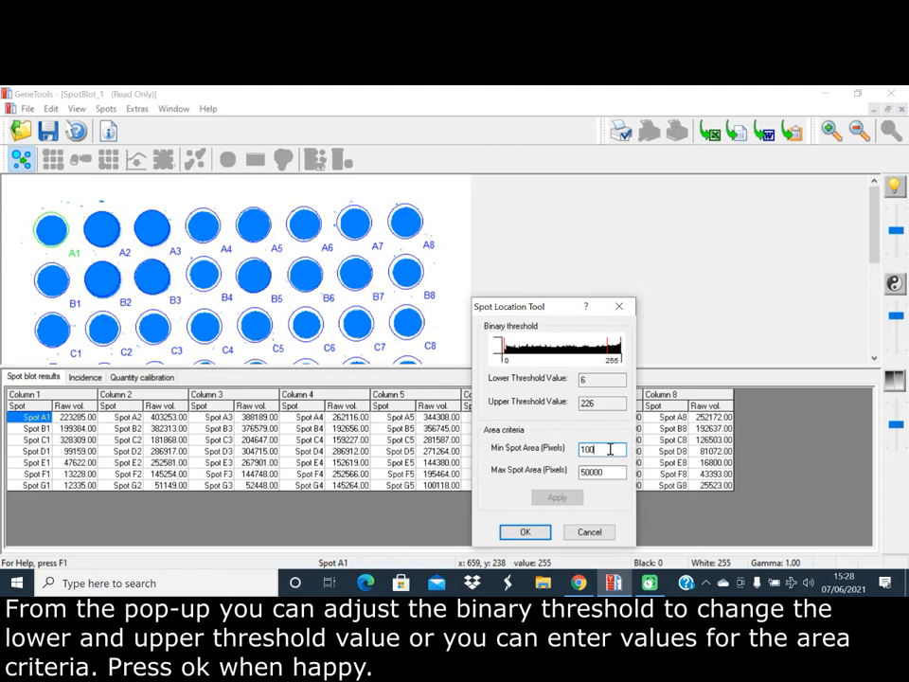
{"action": "left_click", "coordinate": [527, 532]}
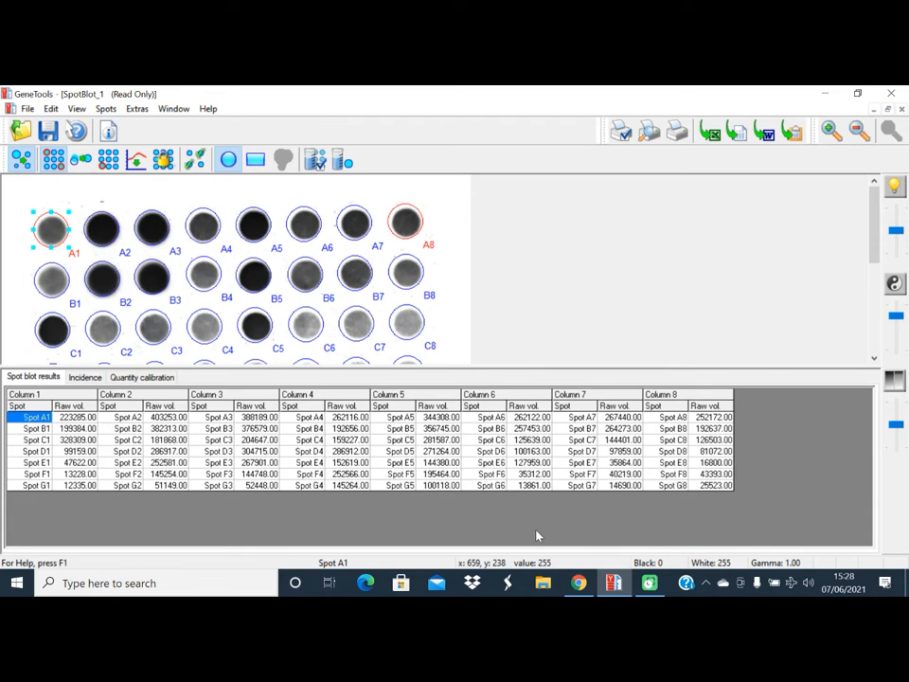
Apply a manual background correction using a rectangle drawn in the blank area above spots A4 and A5
{"action": "left_click", "coordinate": [137, 161]}
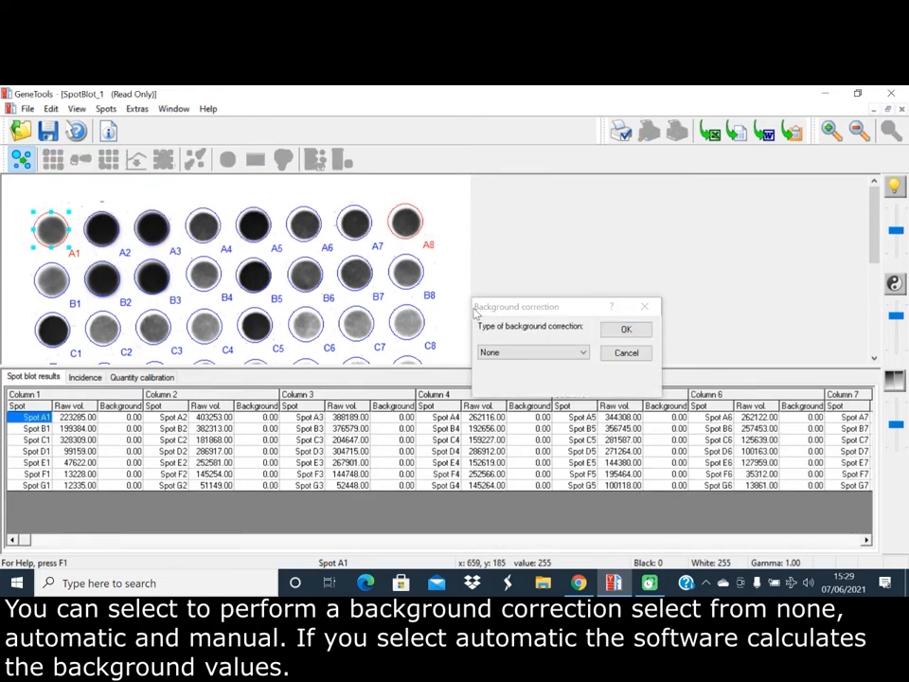
{"action": "left_click", "coordinate": [514, 355]}
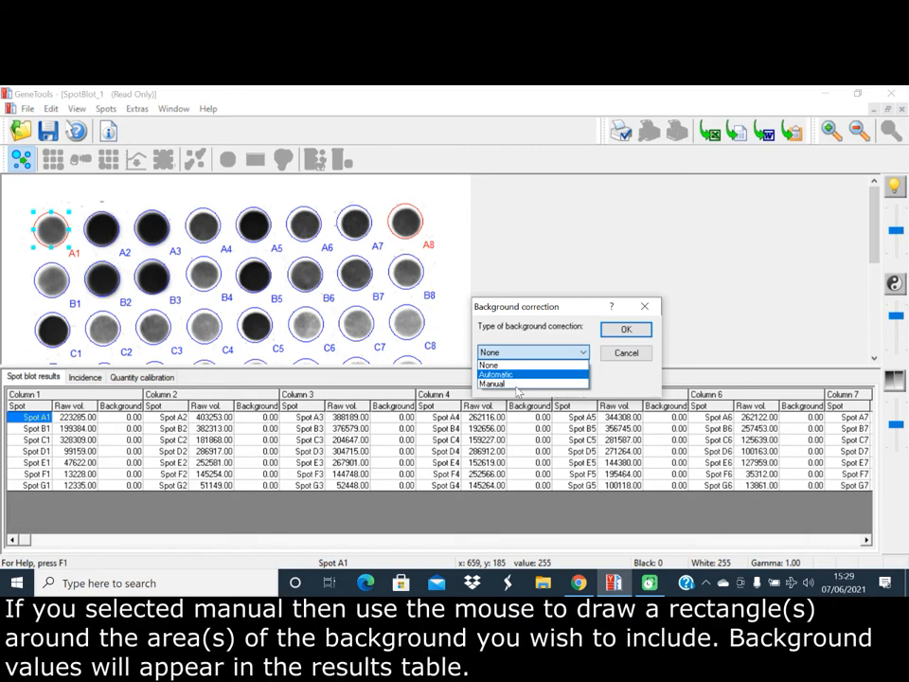
{"action": "left_click", "coordinate": [519, 385]}
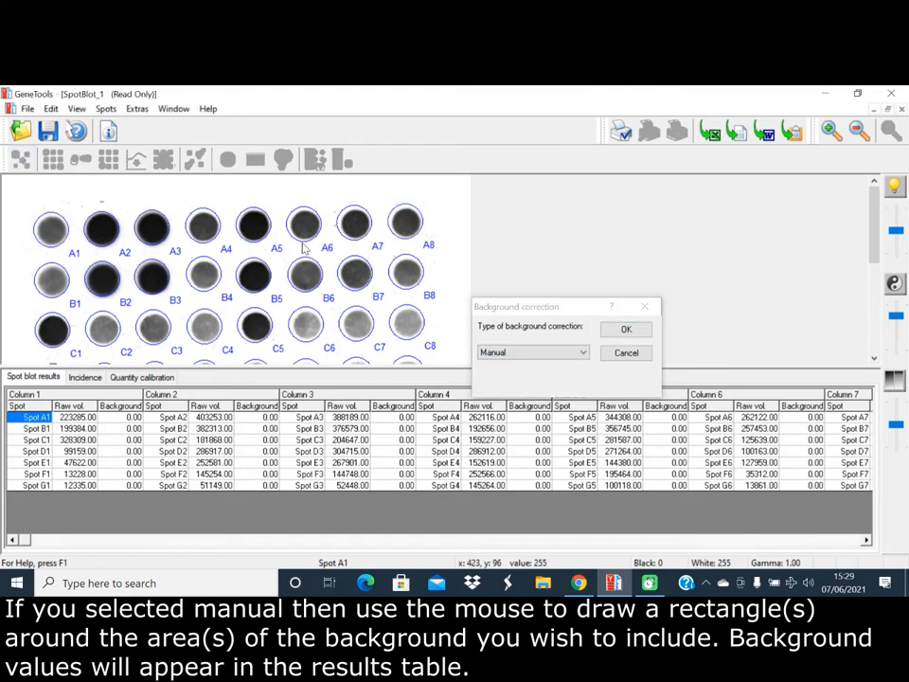
{"action": "left_click_drag", "start_coordinate": [201, 184], "coordinate": [261, 204]}
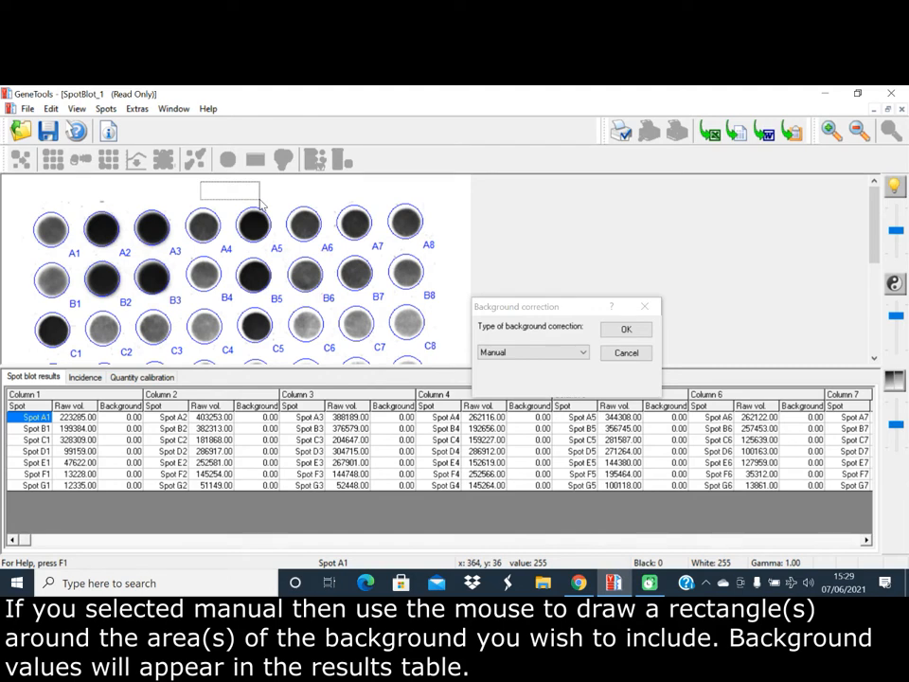
{"action": "left_click_drag", "start_coordinate": [261, 203], "coordinate": [261, 202]}
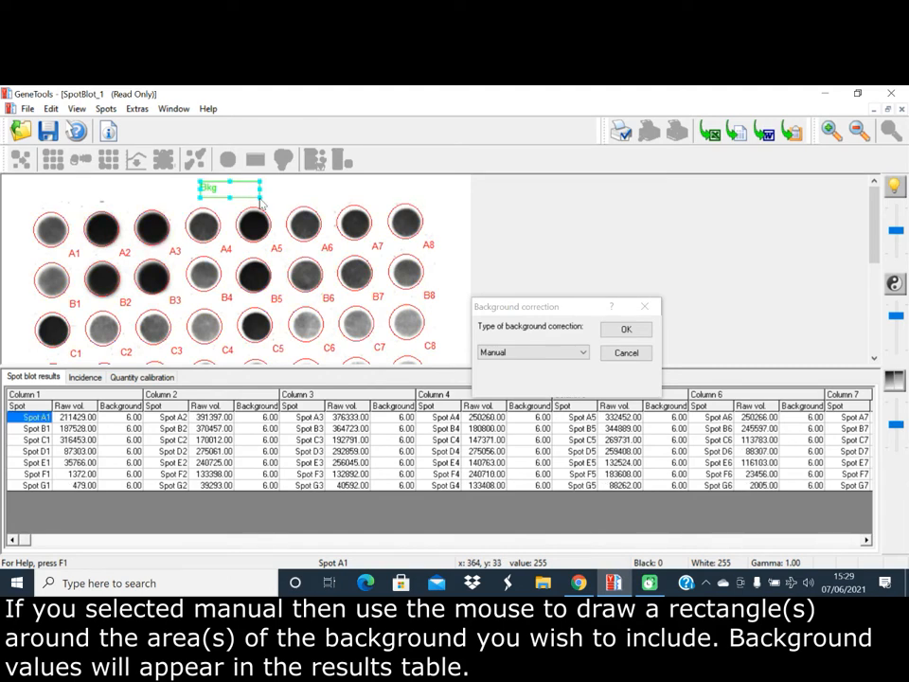
{"action": "left_click", "coordinate": [628, 327]}
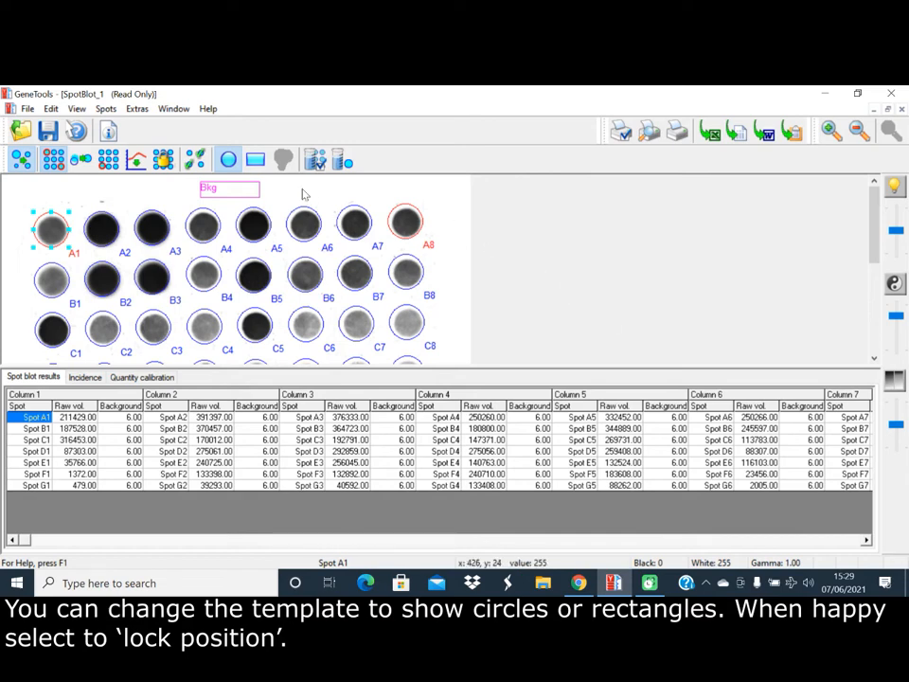
Try the rectangular spot template, return to circles and lock the spot positions
{"action": "left_click", "coordinate": [258, 163]}
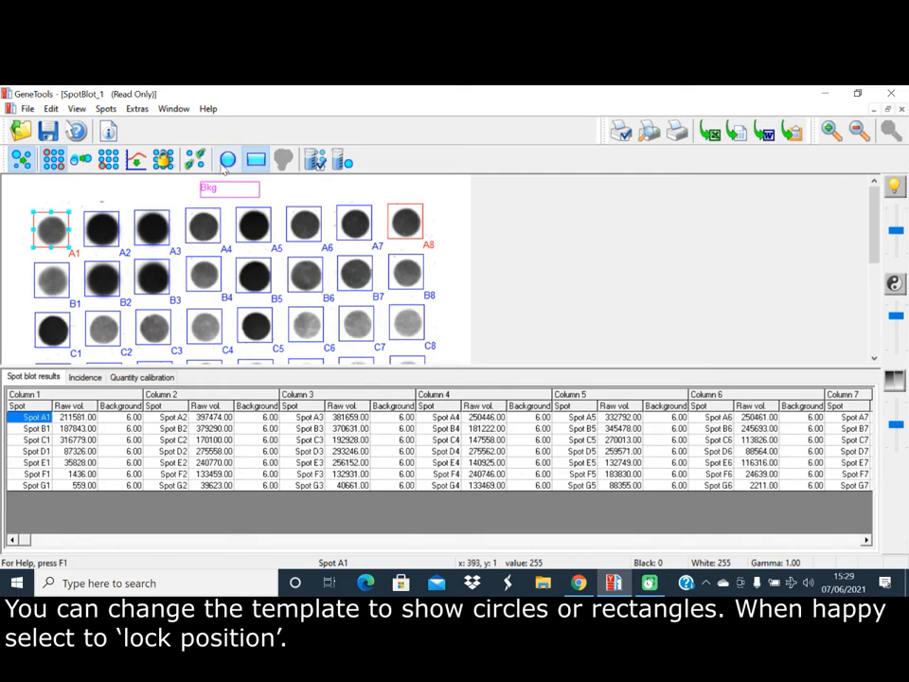
{"action": "left_click", "coordinate": [225, 162]}
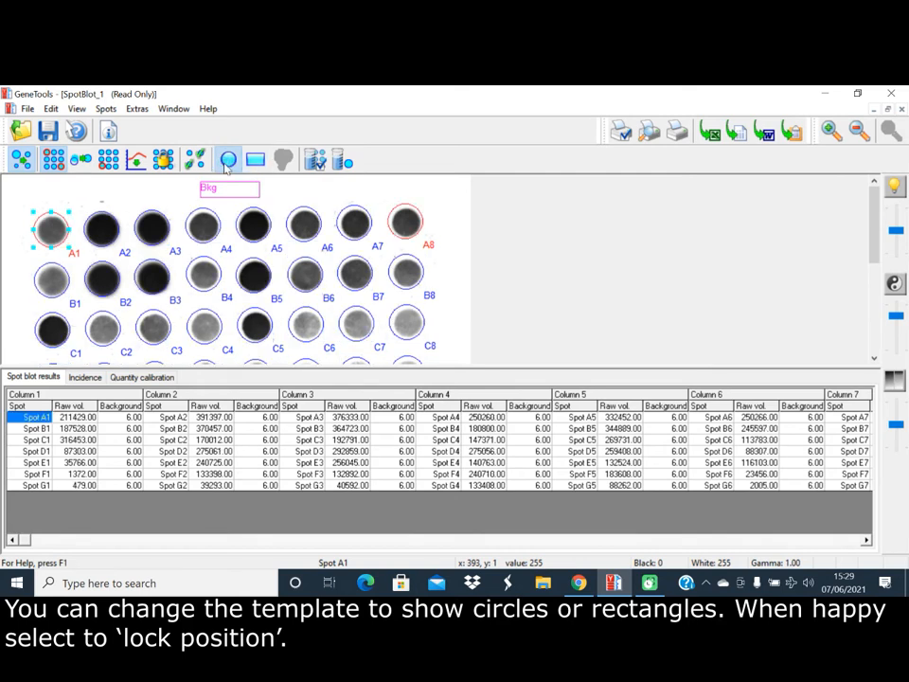
{"action": "left_click", "coordinate": [164, 159]}
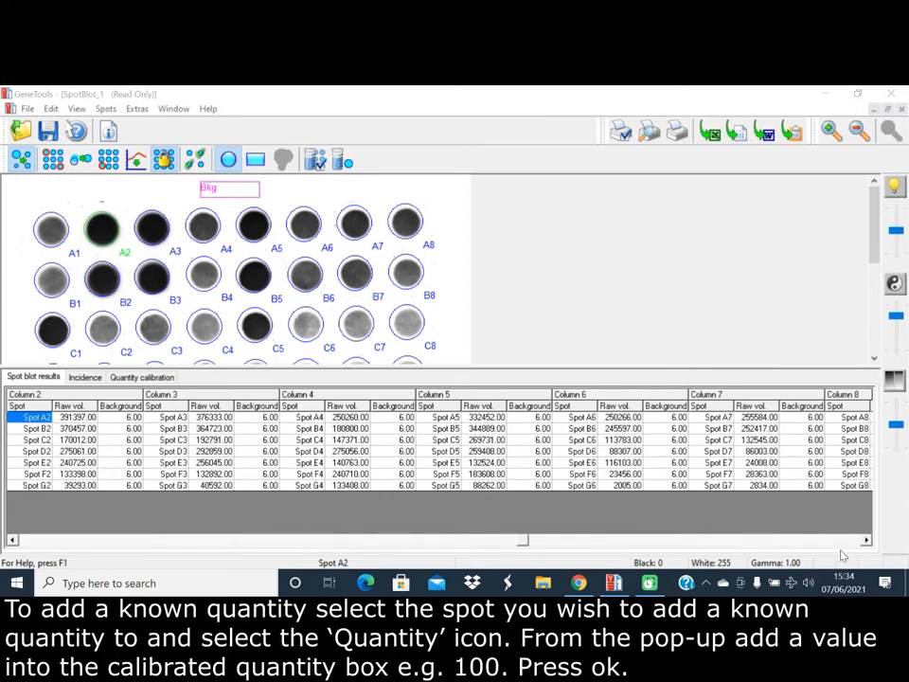
Assign a calibrated quantity of 100 to spot A1
{"action": "left_click", "coordinate": [641, 507]}
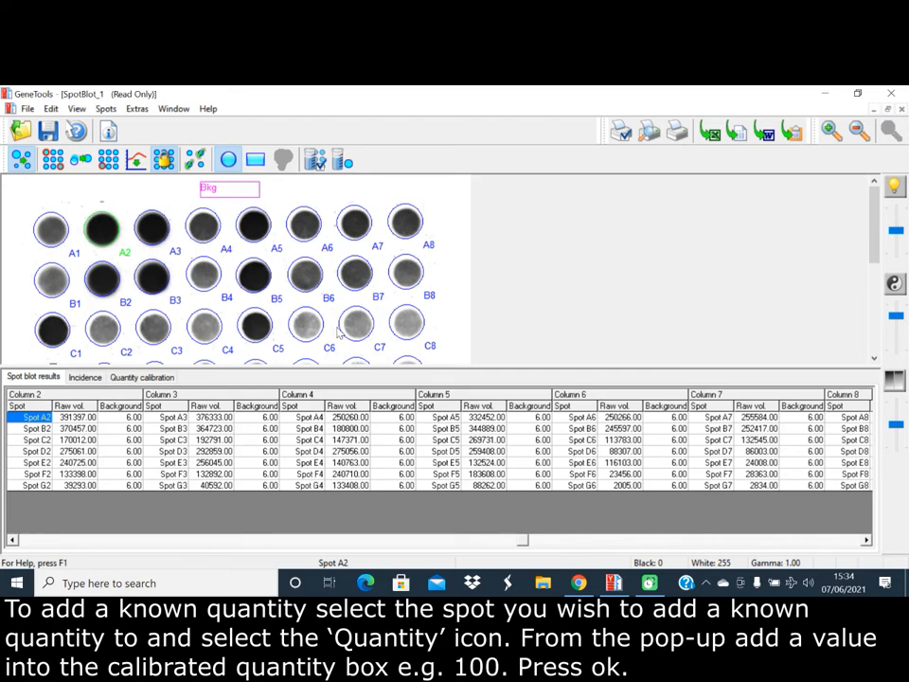
{"action": "left_click", "coordinate": [54, 234]}
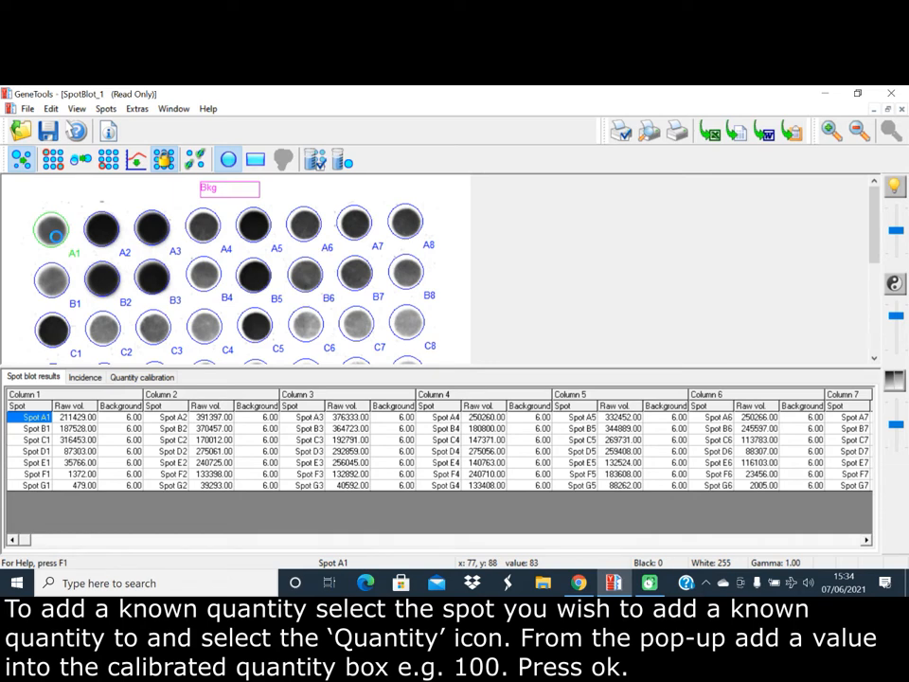
{"action": "left_click", "coordinate": [344, 162]}
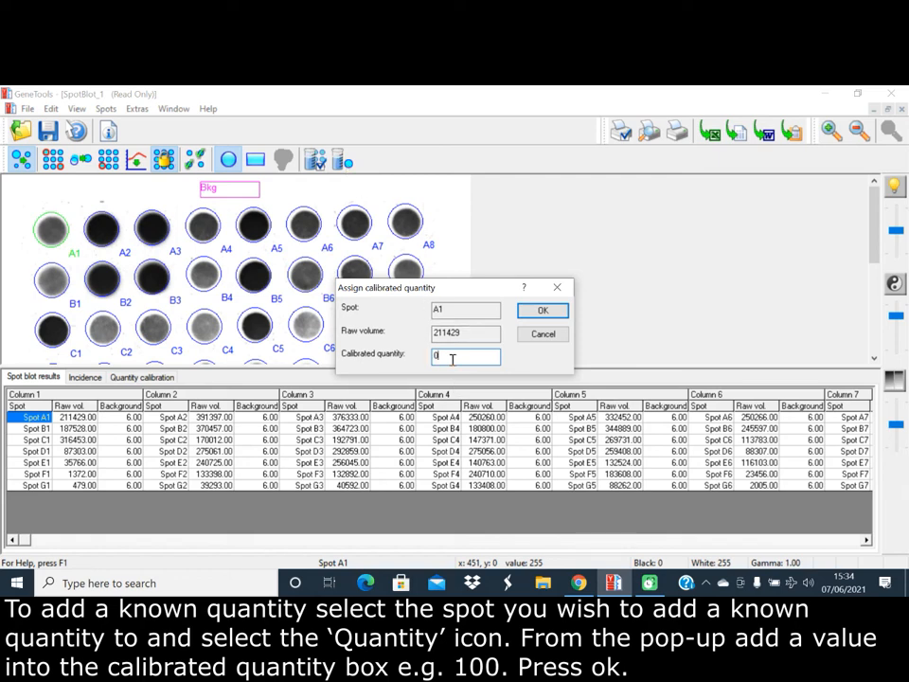
{"action": "key", "text": "BackSpace"}
{"action": "type", "text": "100"}
{"action": "left_click", "coordinate": [542, 315]}
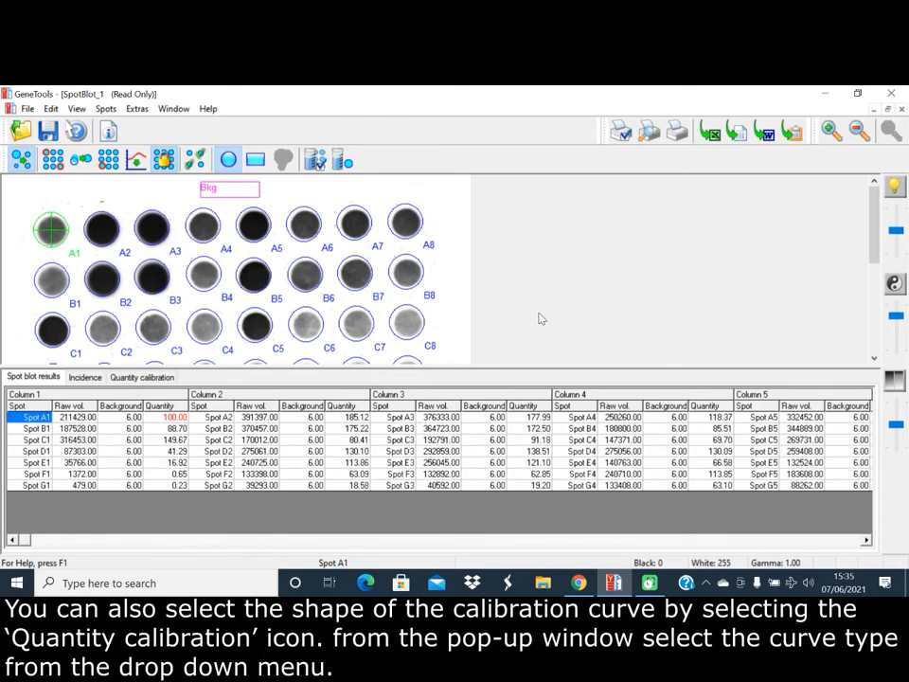
Set the quantity calibration curve type to Linear through origin (single standard value)
{"action": "left_click", "coordinate": [315, 161]}
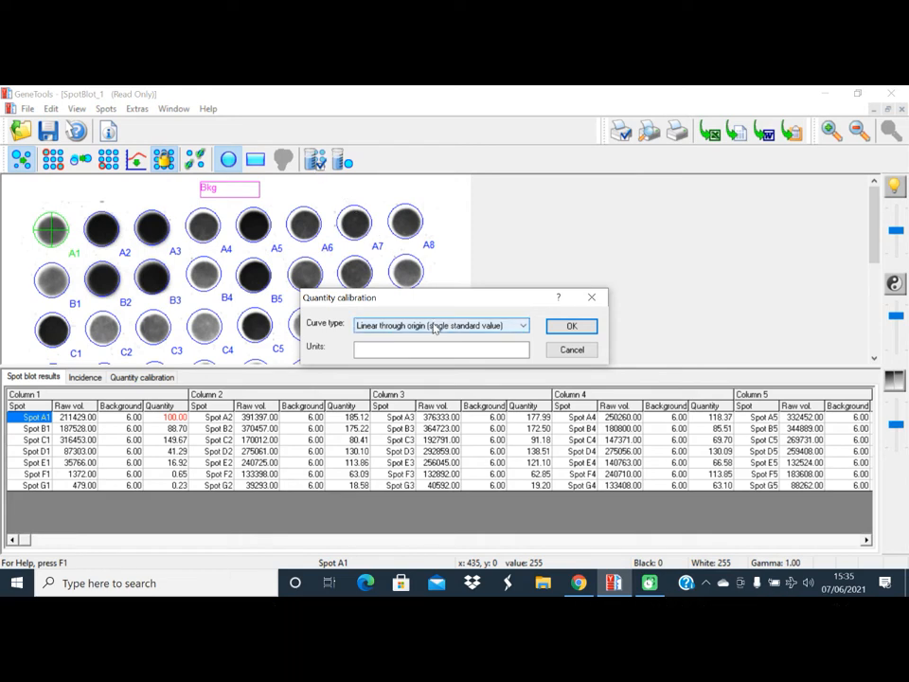
{"action": "left_click", "coordinate": [434, 327]}
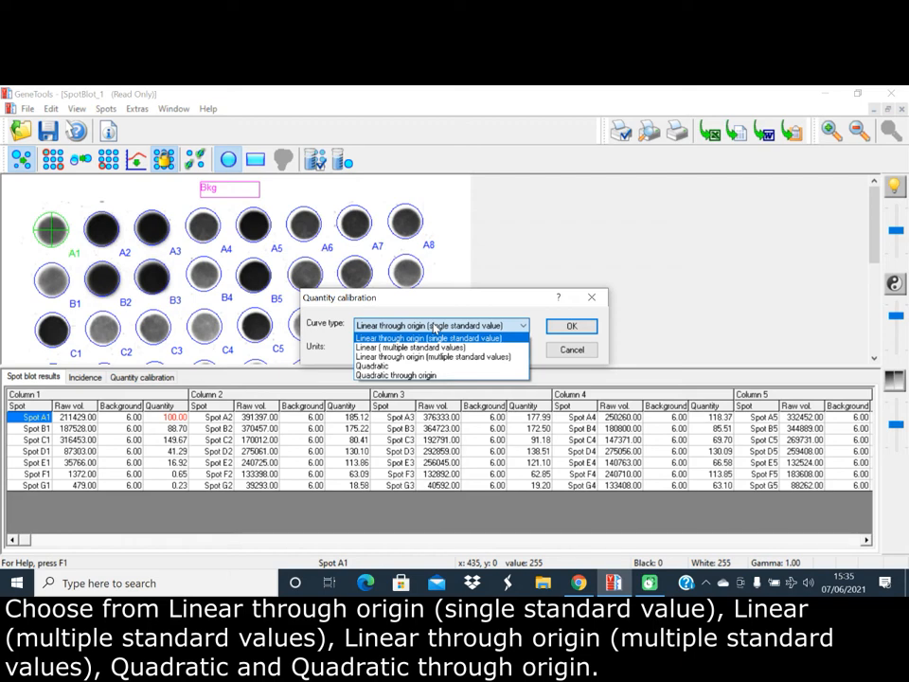
{"action": "left_click", "coordinate": [434, 337]}
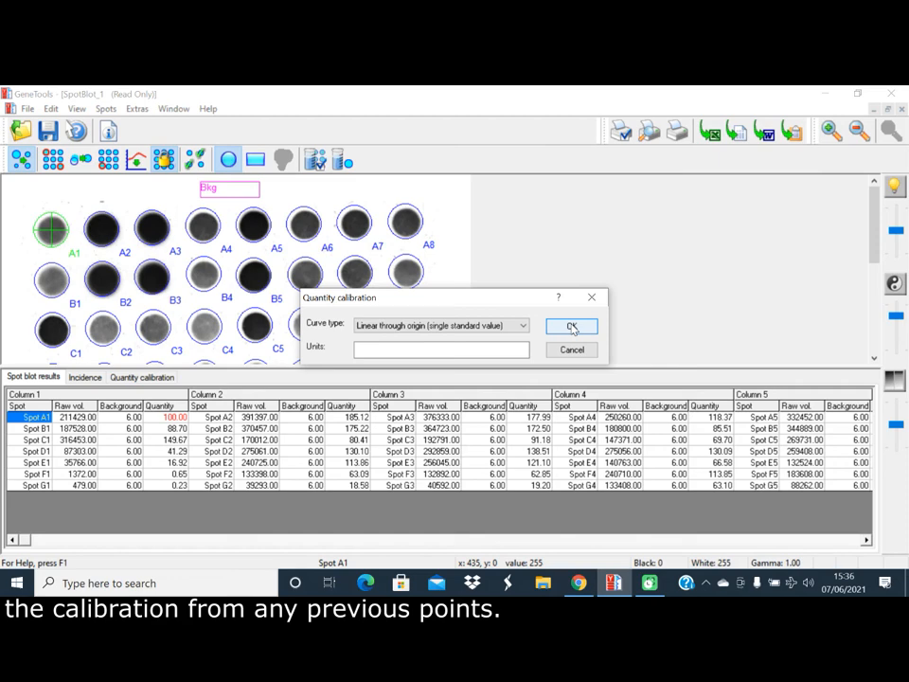
{"action": "left_click", "coordinate": [571, 327]}
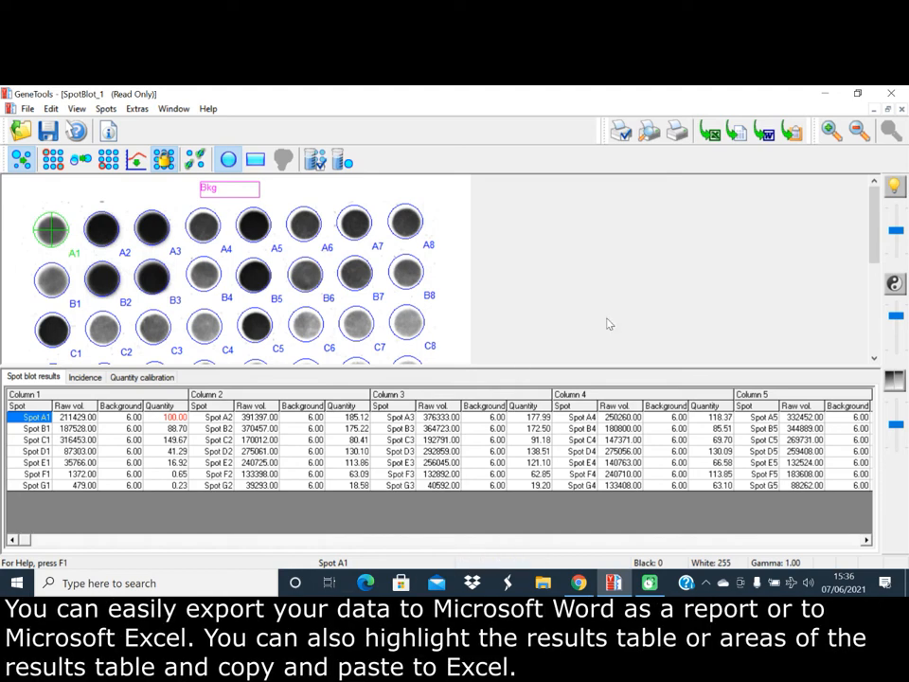
Export the spot blot results to a Word report, view it from its first page and close it without saving
{"action": "left_click", "coordinate": [767, 134]}
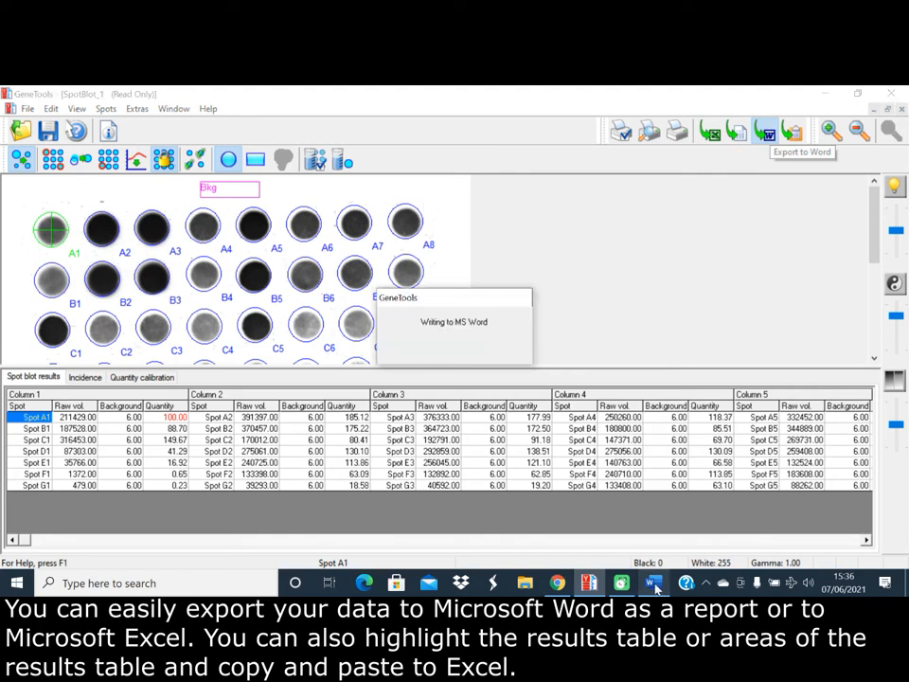
{"action": "left_click", "coordinate": [653, 583]}
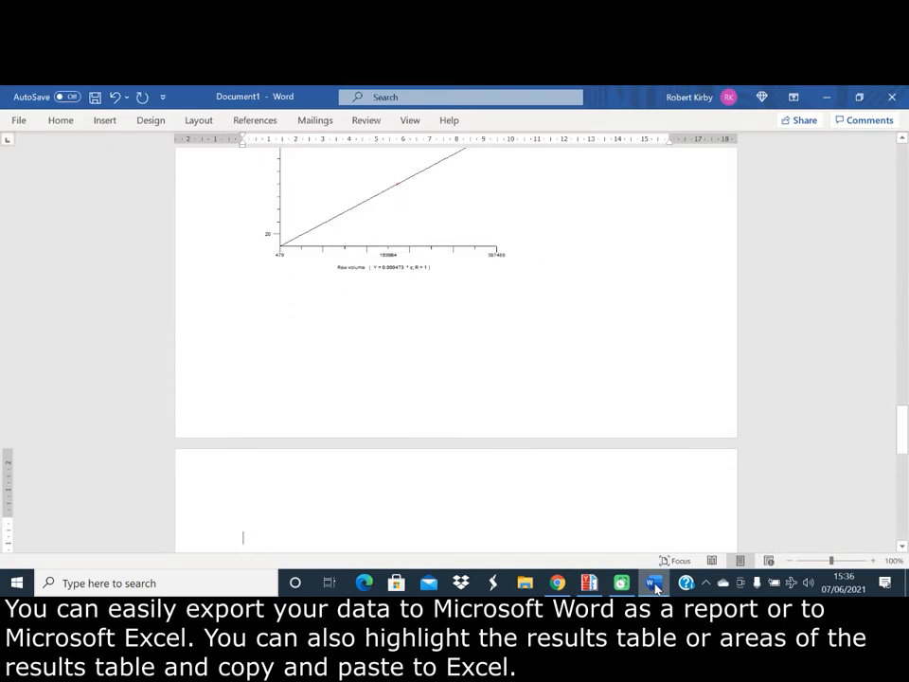
{"action": "left_click_drag", "start_coordinate": [903, 434], "coordinate": [903, 163]}
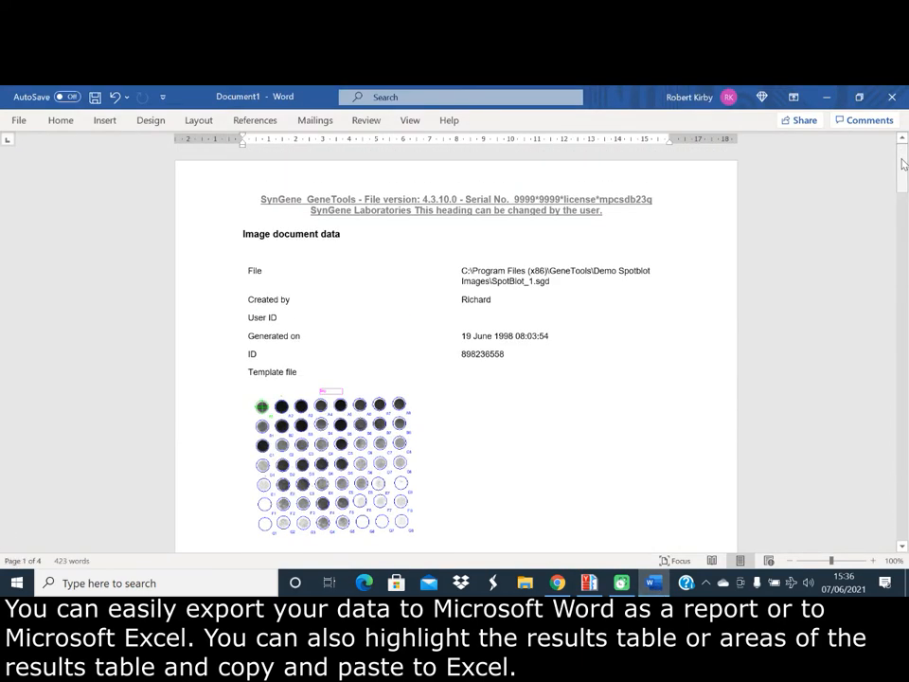
{"action": "left_click", "coordinate": [894, 97]}
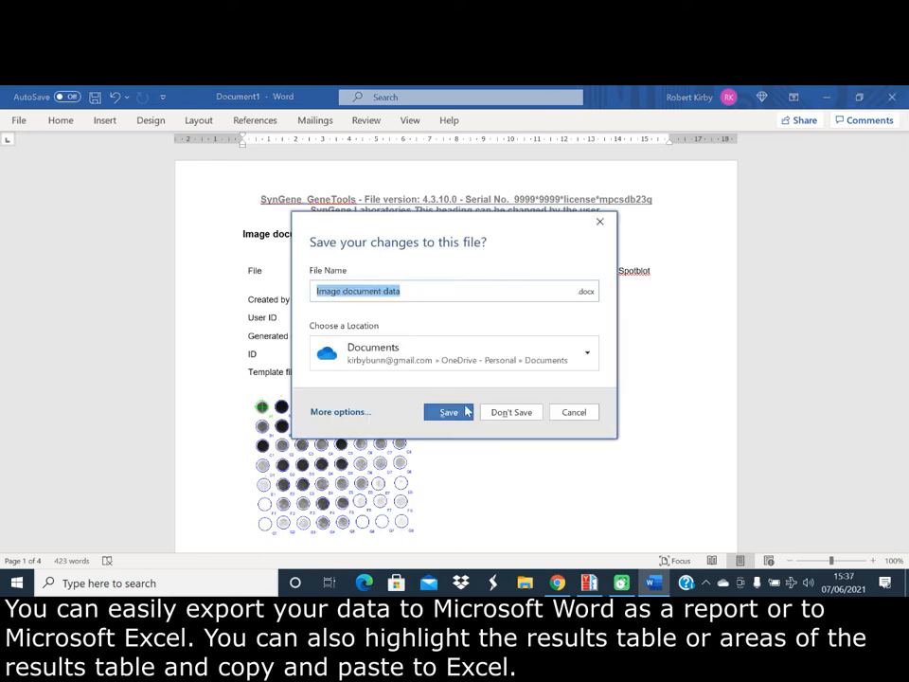
{"action": "left_click", "coordinate": [494, 415]}
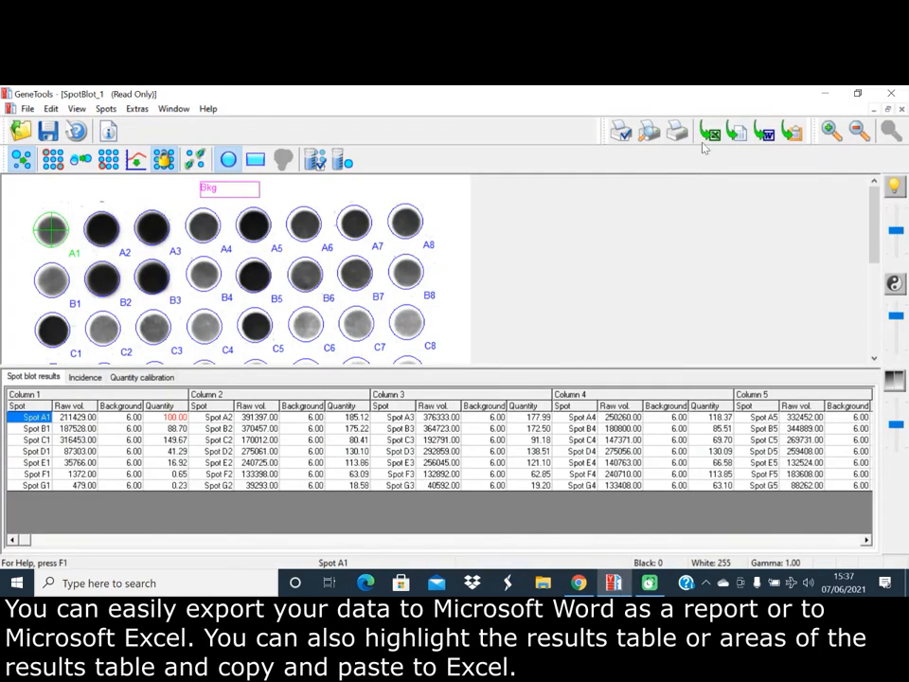
Export the spot blot results table to Excel, view the generated workbook and close it
{"action": "left_click", "coordinate": [709, 135]}
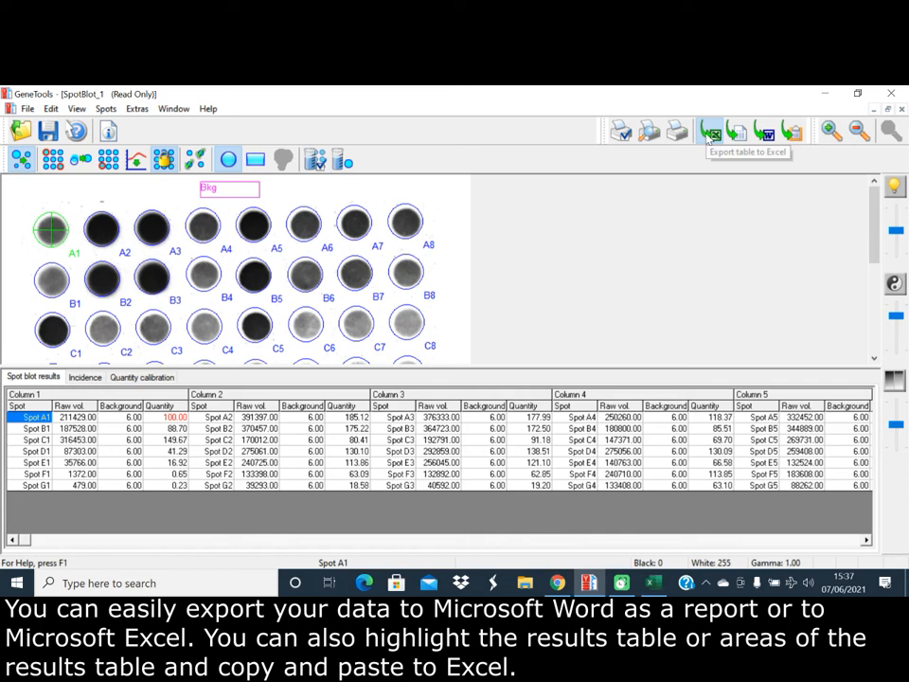
{"action": "left_click", "coordinate": [656, 587]}
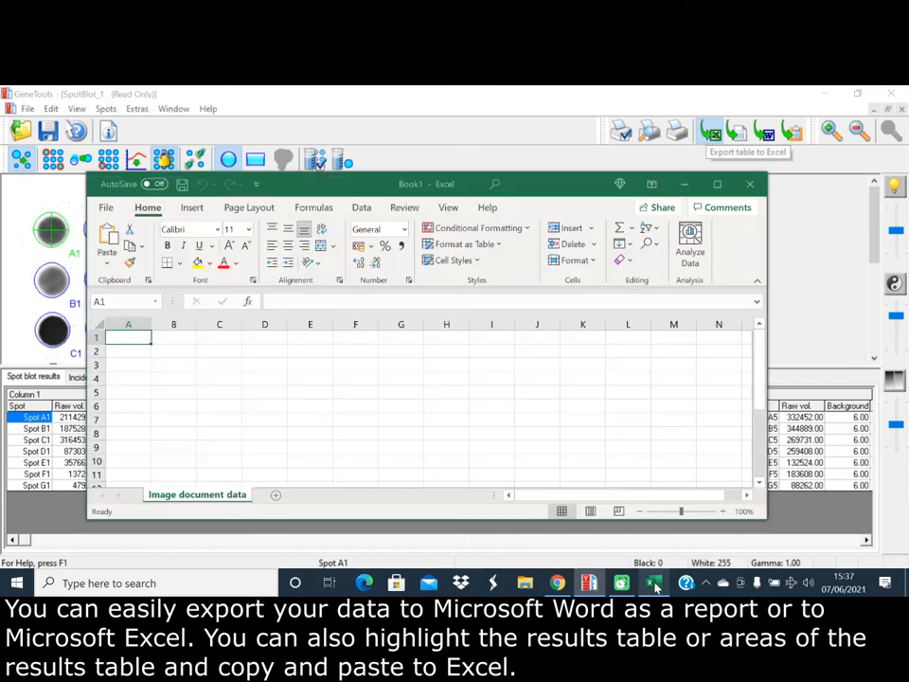
{"action": "left_click", "coordinate": [751, 184]}
{"action": "left_click", "coordinate": [484, 431]}
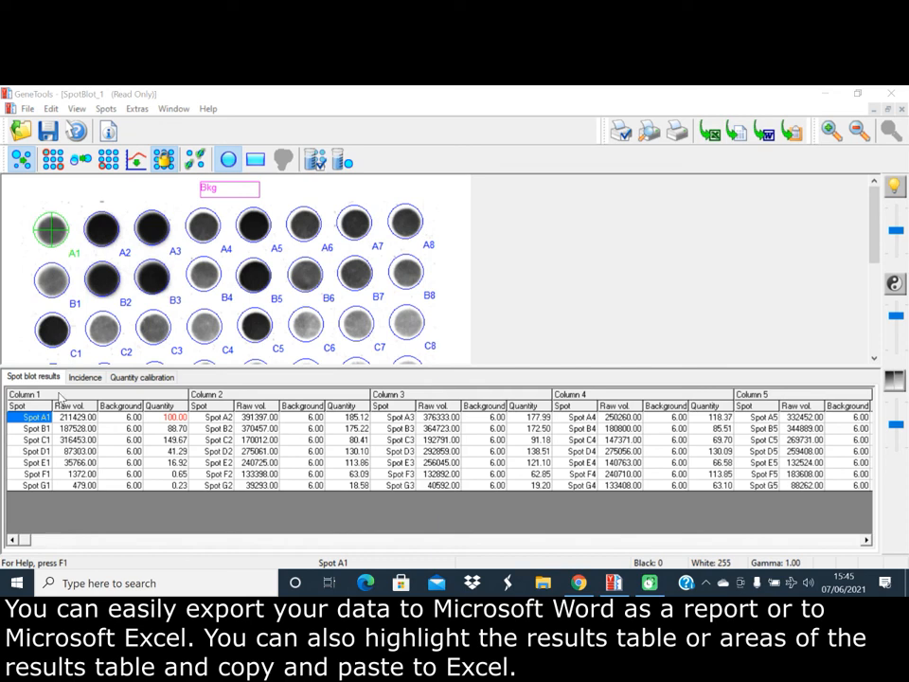
Select the spot blot results from Column 1's raw volumes through Column 4's quantities, rows A to G, and copy them to the clipboard
{"action": "left_click", "coordinate": [59, 393]}
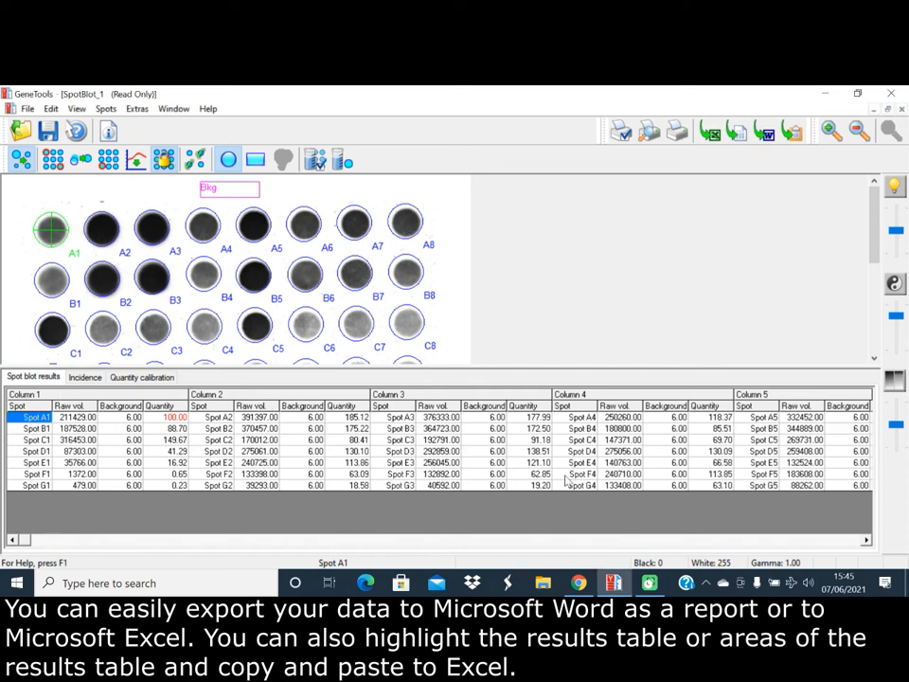
{"action": "left_click_drag", "start_coordinate": [75, 417], "coordinate": [722, 484]}
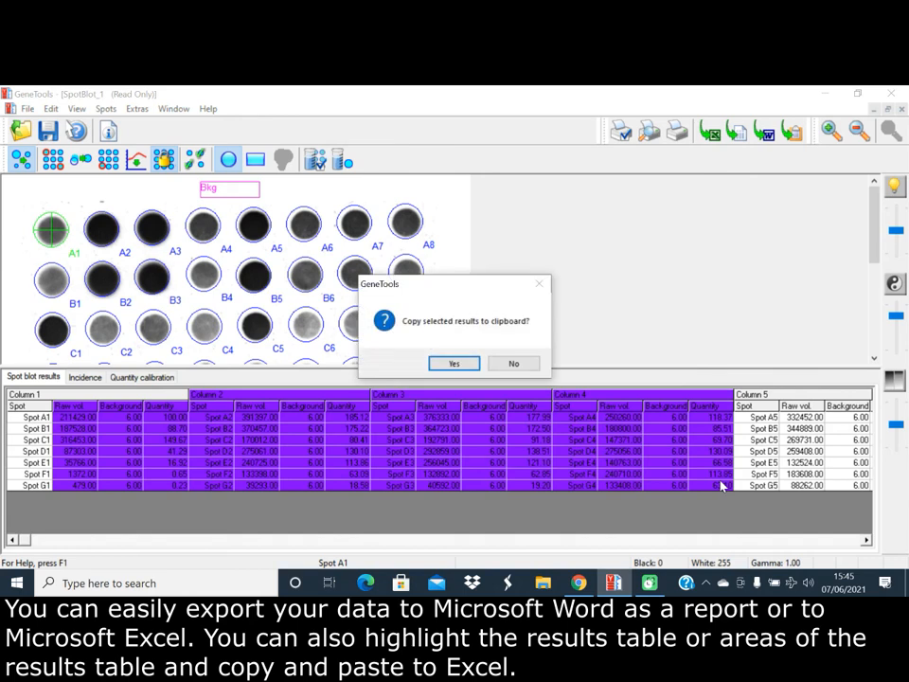
{"action": "left_click", "coordinate": [466, 364]}
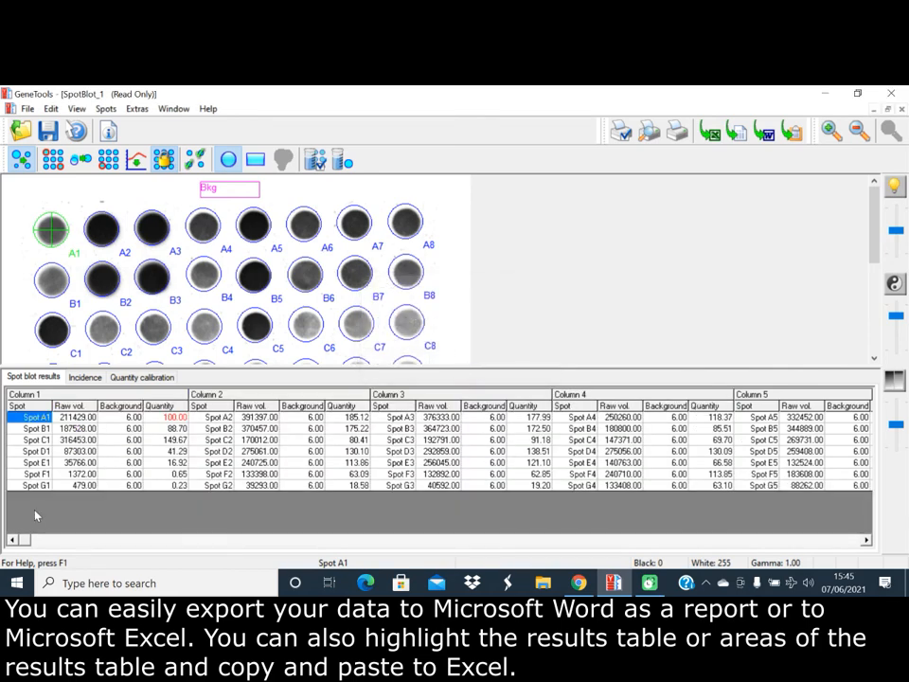
Open Excel with a blank workbook and paste the copied spot blot results at cell A1
{"action": "left_click", "coordinate": [19, 583]}
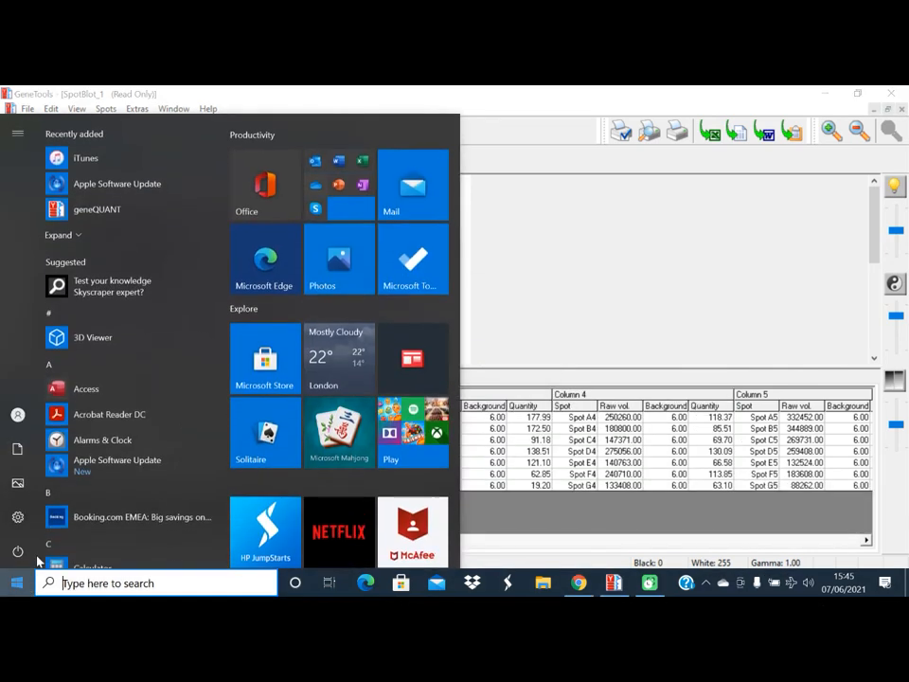
{"action": "left_click", "coordinate": [341, 199]}
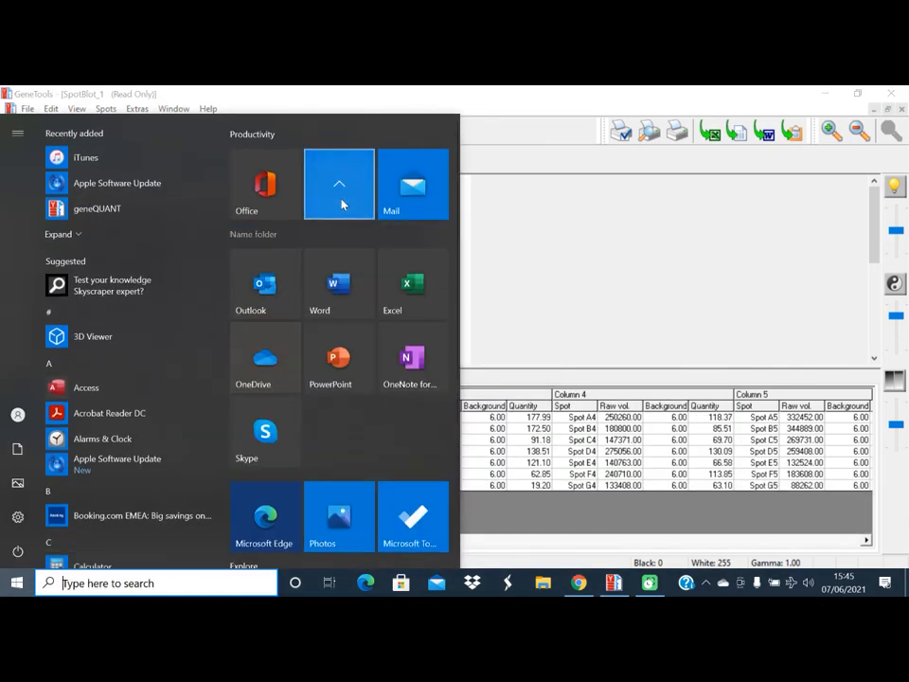
{"action": "left_click", "coordinate": [407, 284]}
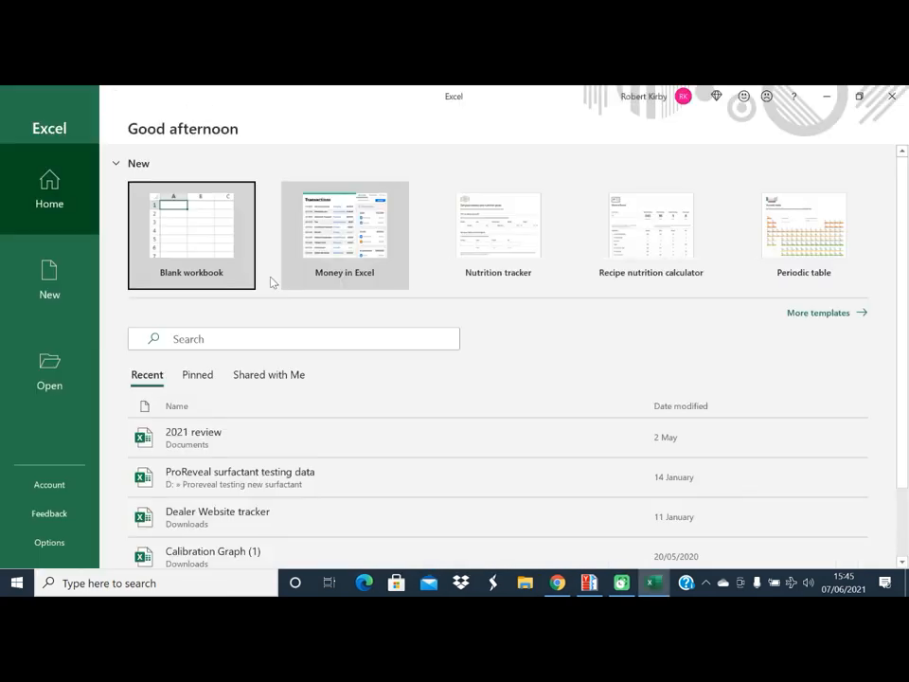
{"action": "left_click", "coordinate": [222, 246]}
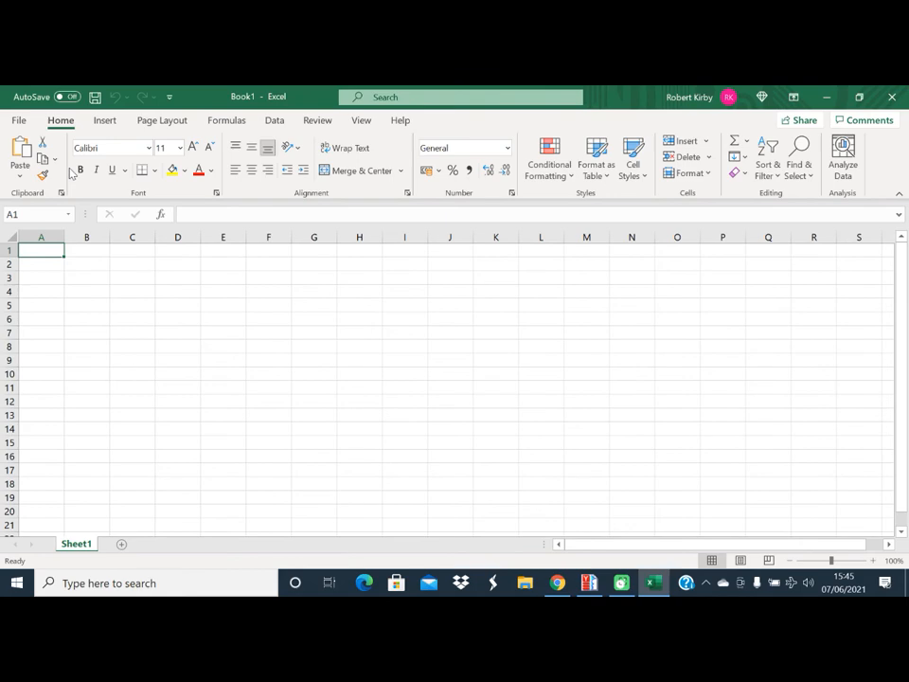
{"action": "key", "text": "ctrl+v"}
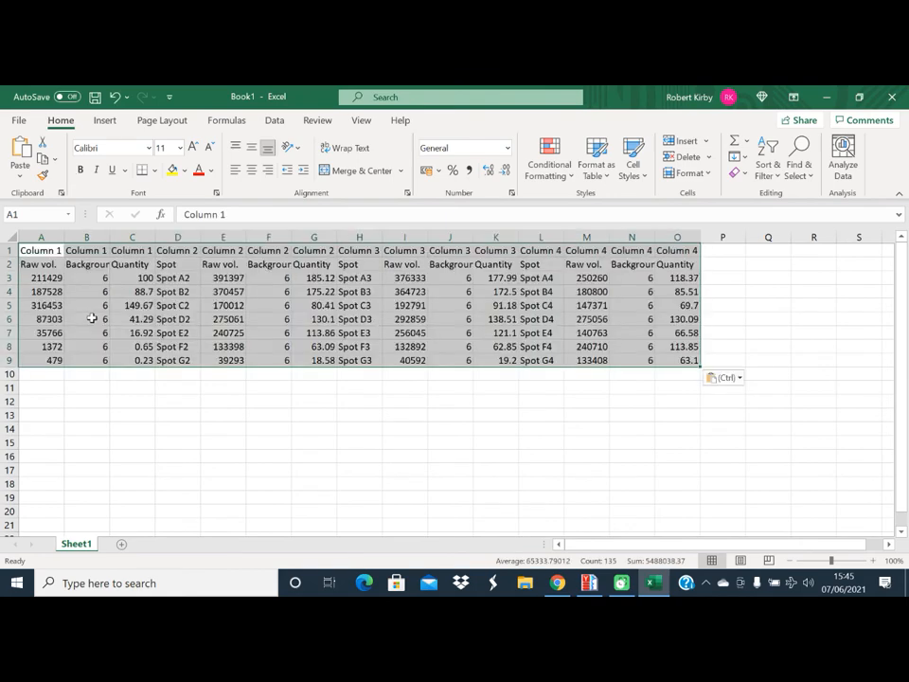